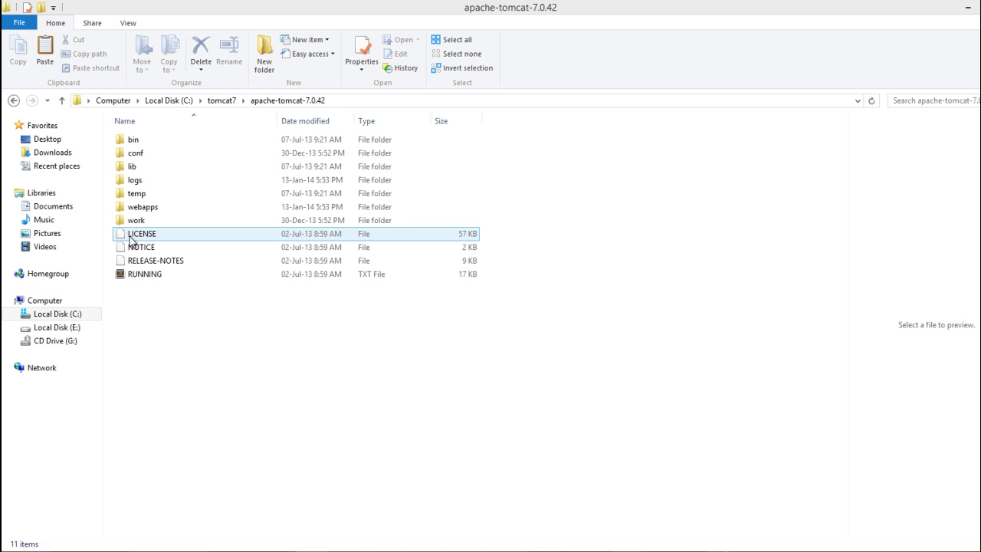
Step: Look through the bin folder of apache-tomcat-7.0.42, examine the shutdown batch file, and return to the parent folder
left_click(146, 181)
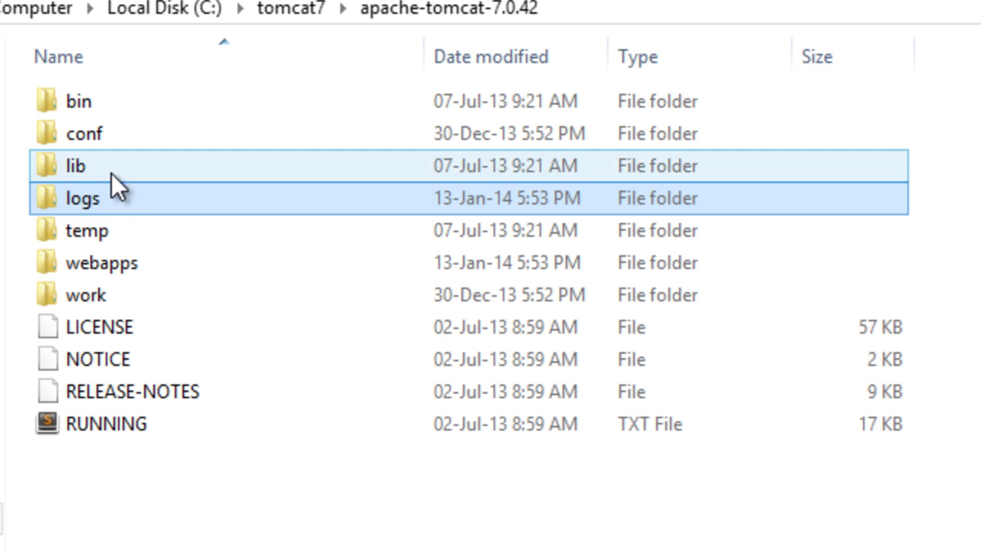
left_click(111, 172)
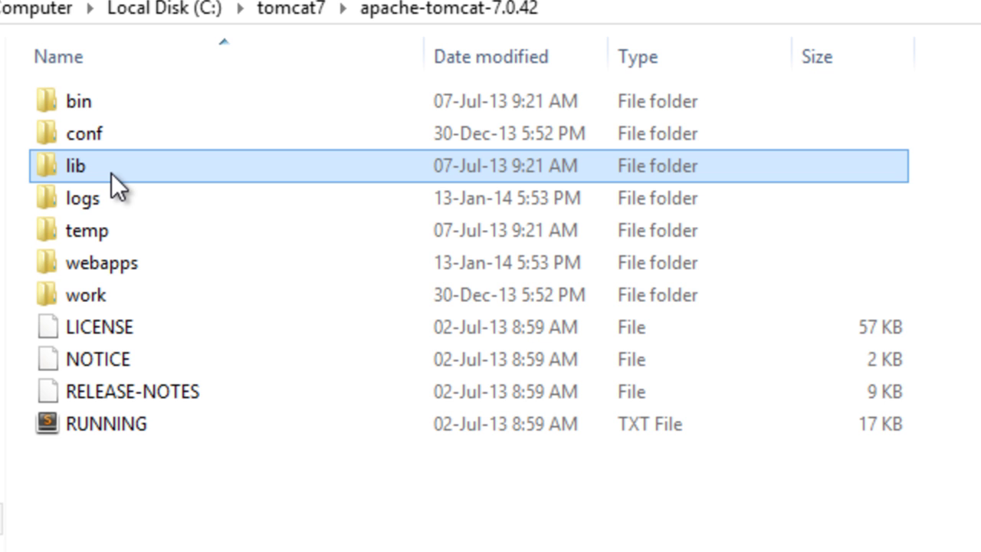
double_click(99, 100)
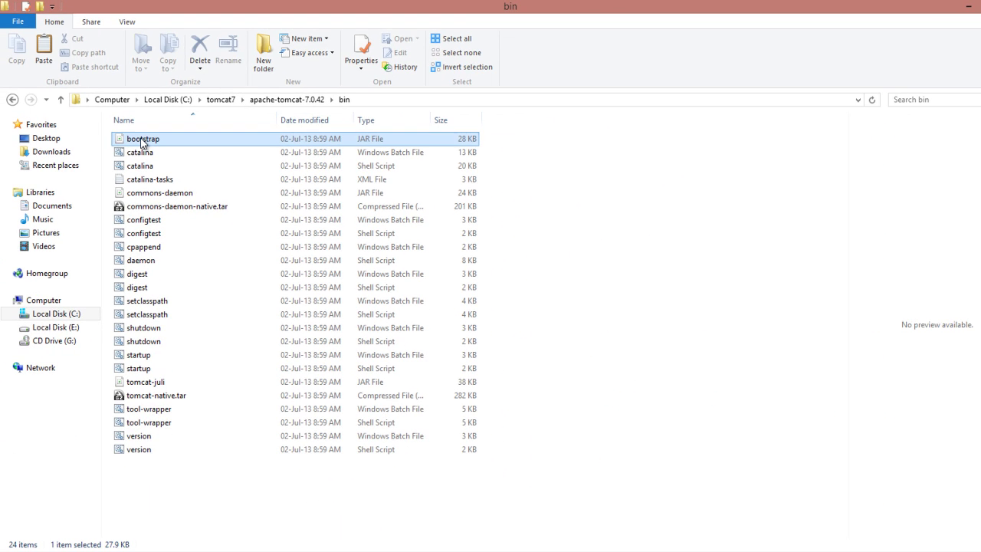
left_click(159, 331)
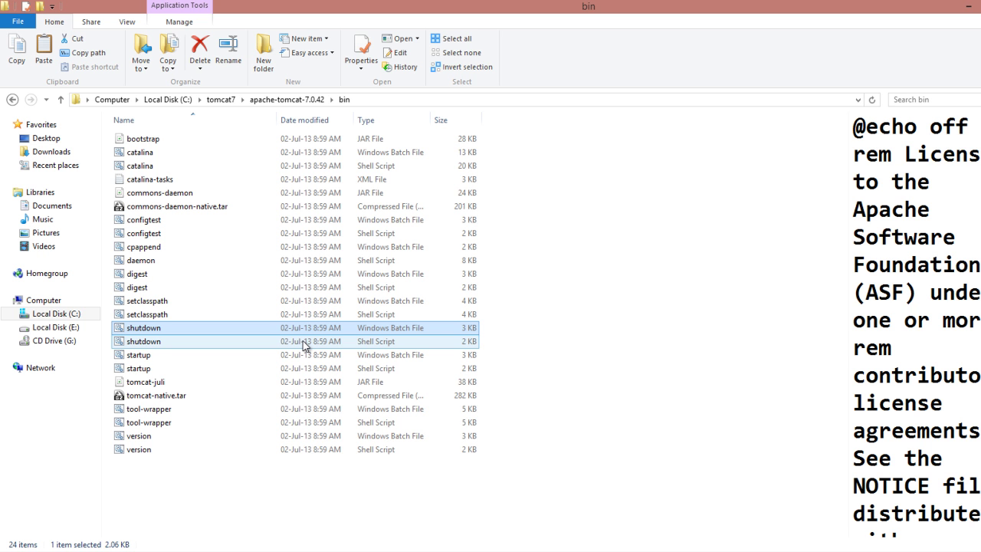
left_click_drag(478, 481, 220, 475)
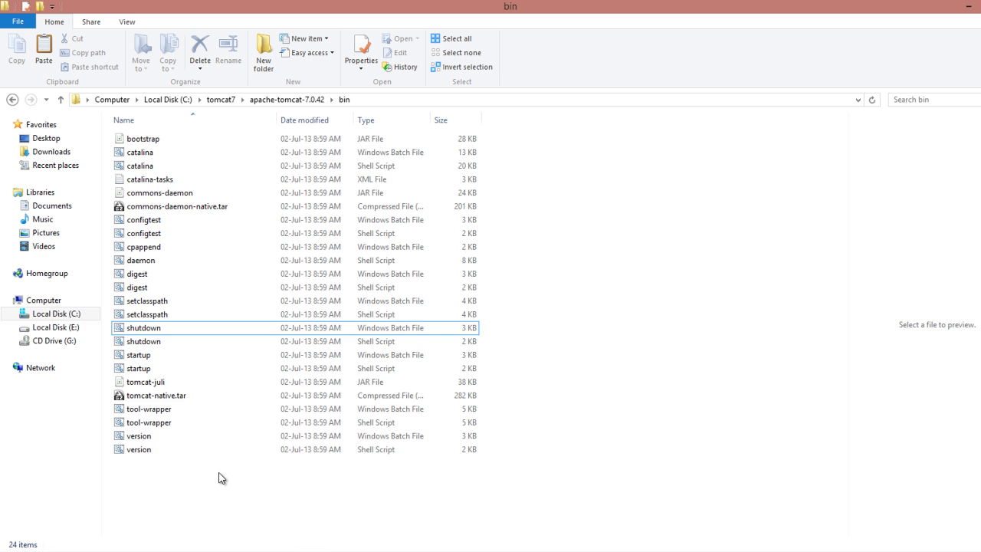
key("BackSpace")
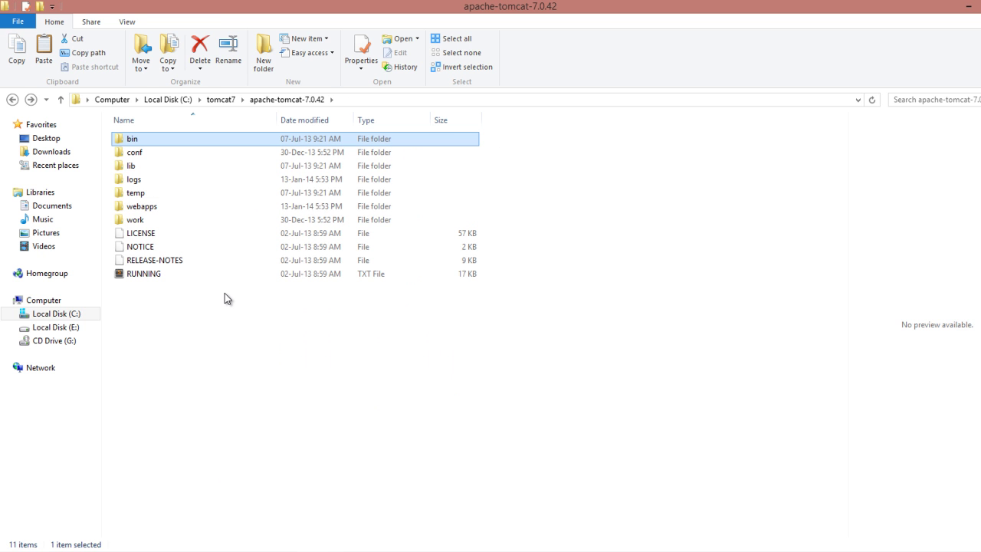
Step: Open the lib folder and examine the catalina and annotations-api JAR files
left_click(178, 171)
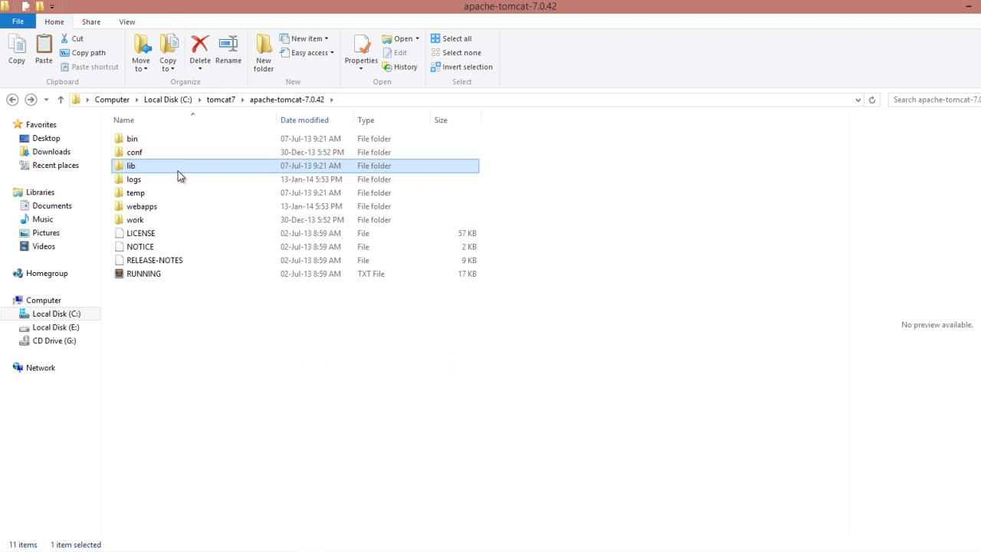
double_click(178, 170)
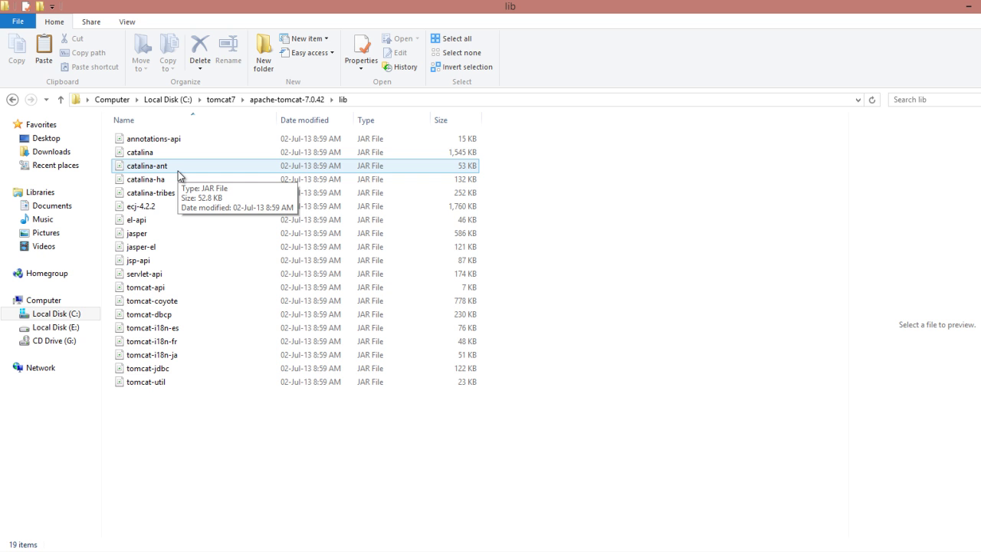
left_click(144, 154)
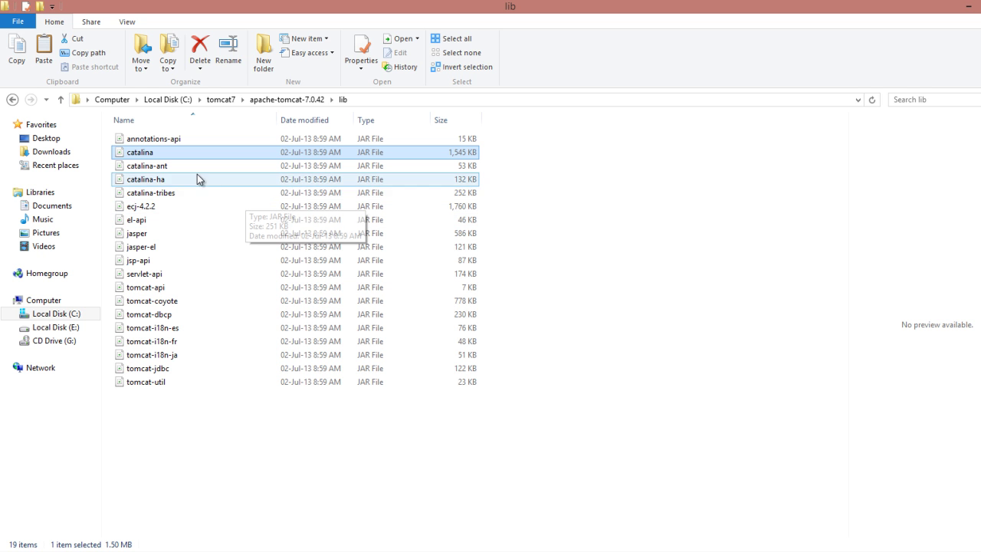
left_click(177, 143)
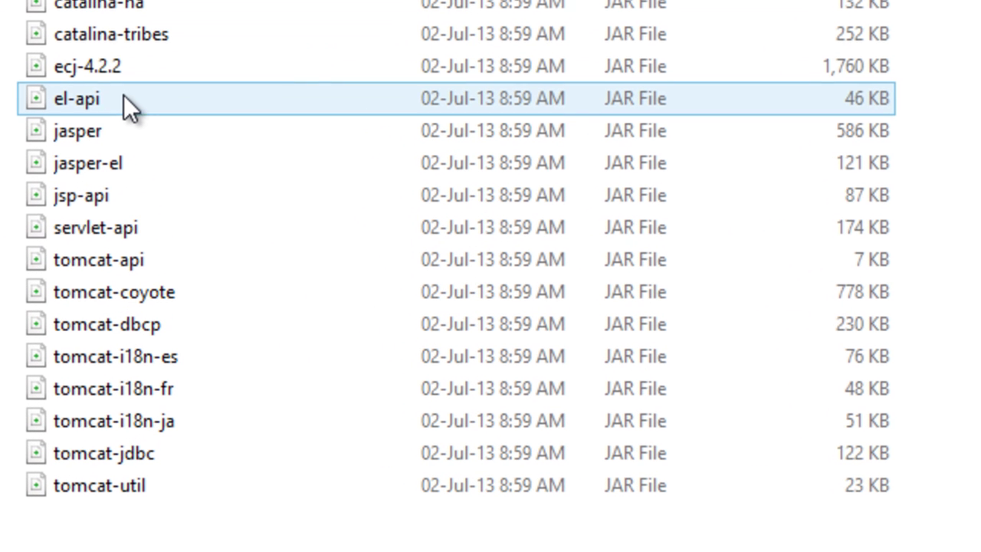
Step: Examine the remaining lib JAR files, including el-api, tomcat-coyote, tomcat-i18n-es and jsp-api
left_click(122, 99)
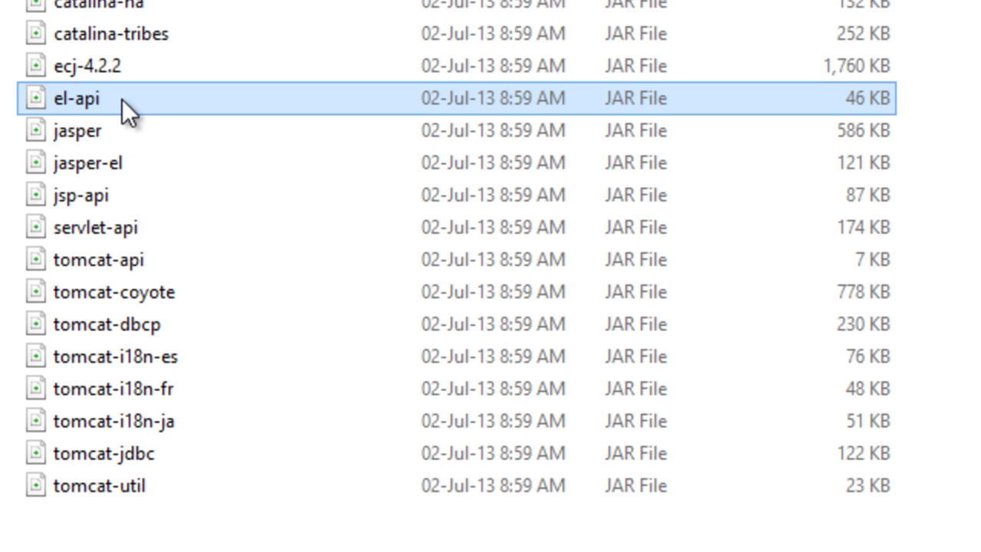
left_click(99, 295)
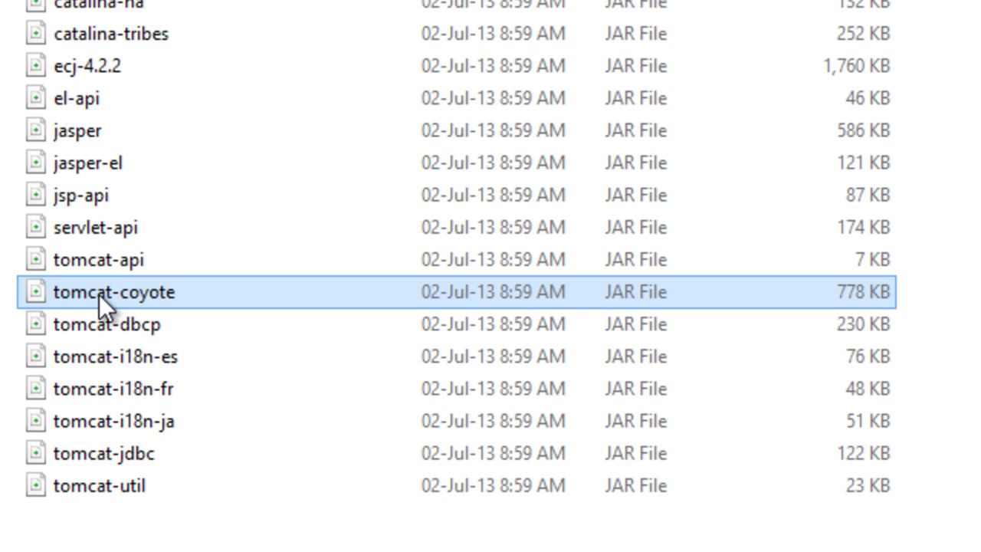
key("Down")
key("Down")
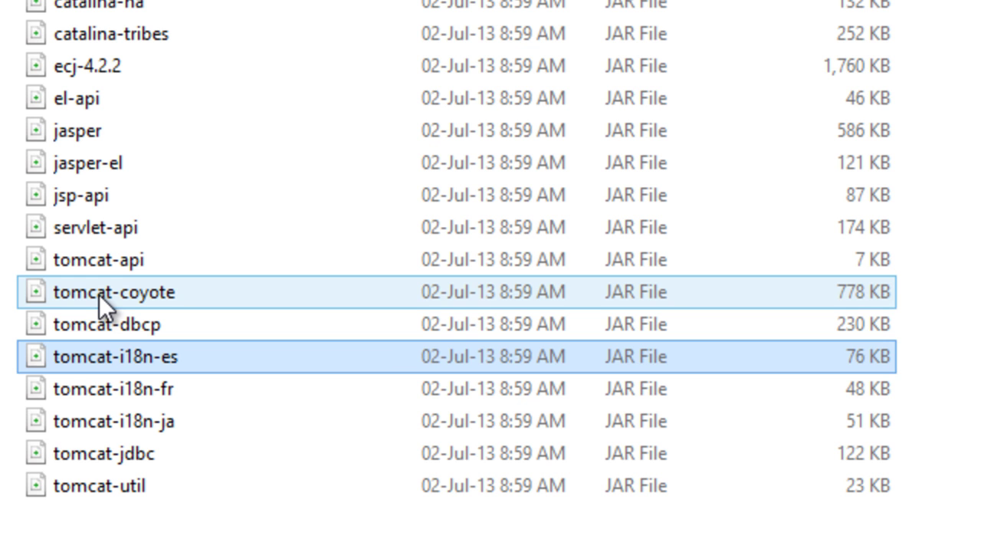
key("Up")
key("Up")
key("Up")
key("Up")
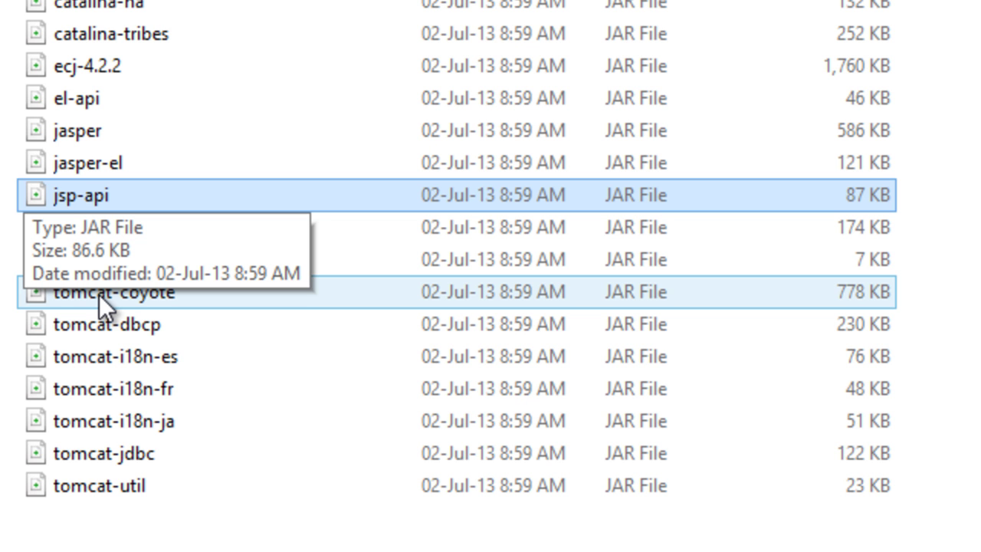
left_click(168, 397)
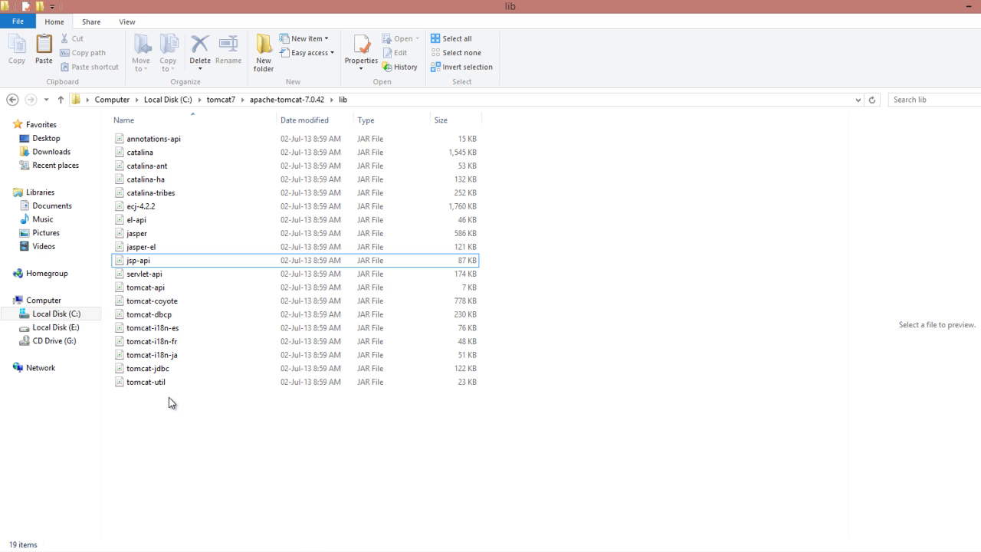
Step: Examine the server, tomcat-users, web and catalina.policy files in the conf folder, and return to the parent folder
left_click(281, 100)
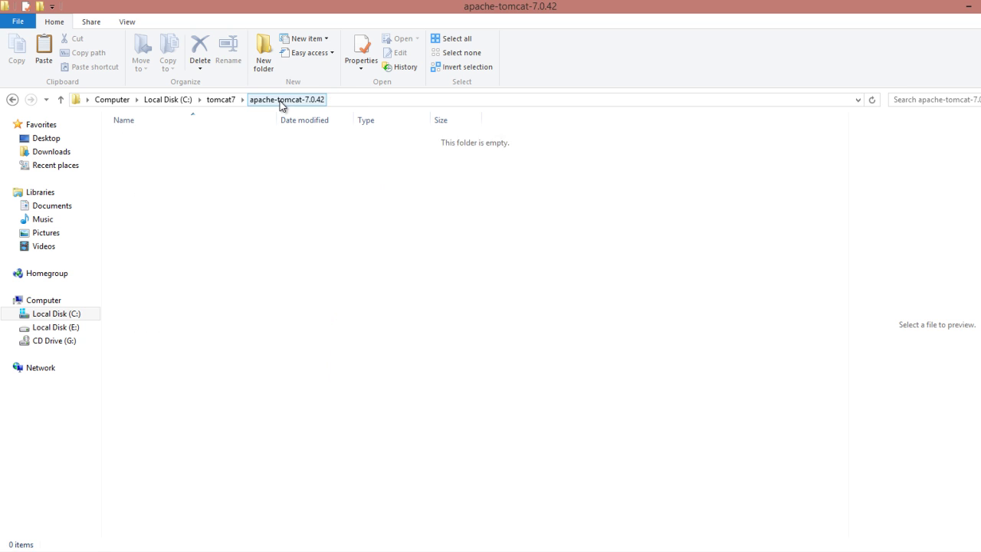
left_click(189, 156)
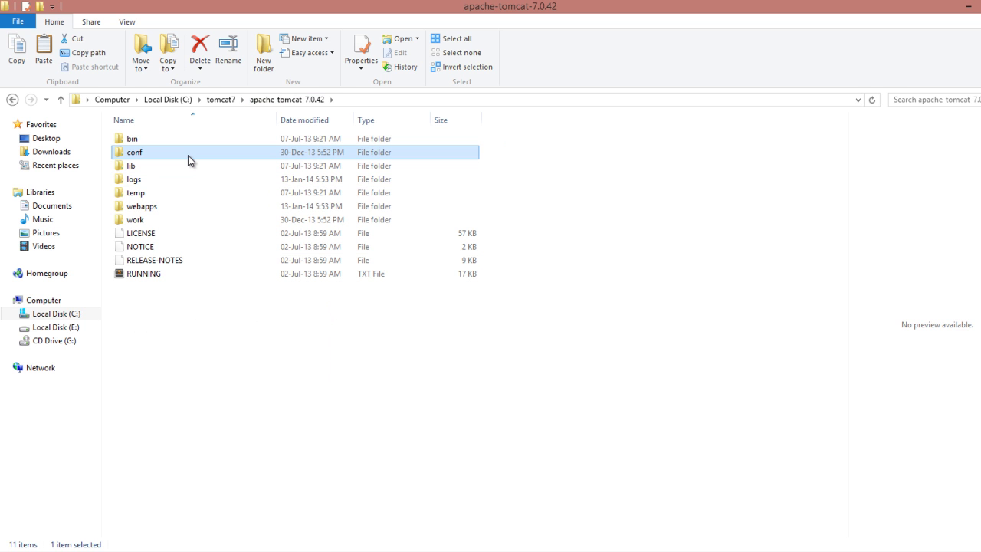
double_click(188, 157)
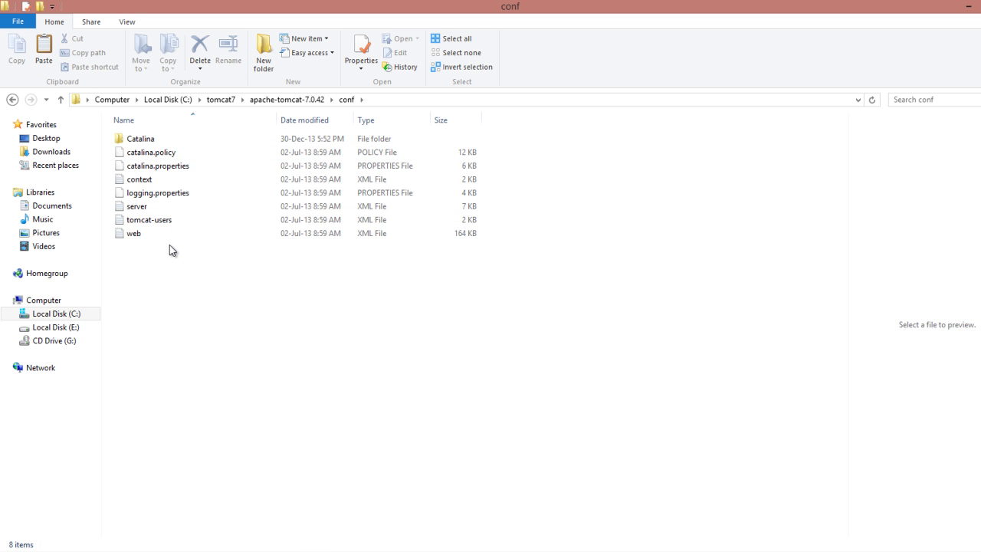
left_click(163, 208)
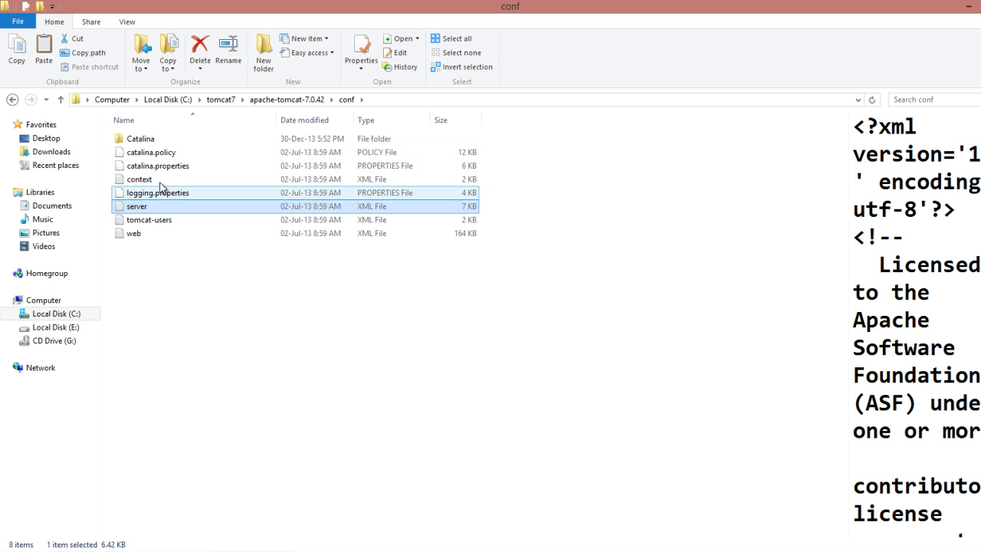
left_click(159, 225)
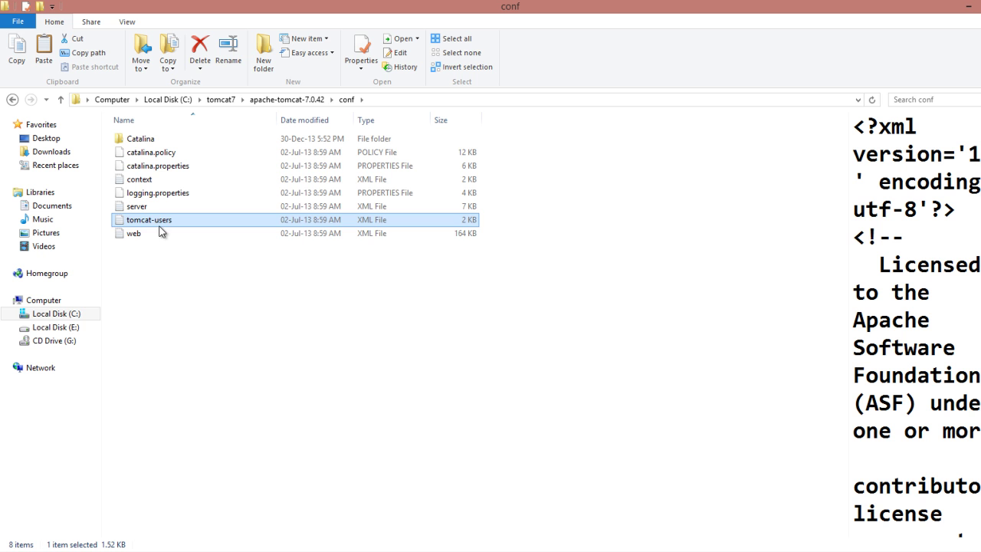
left_click(159, 232)
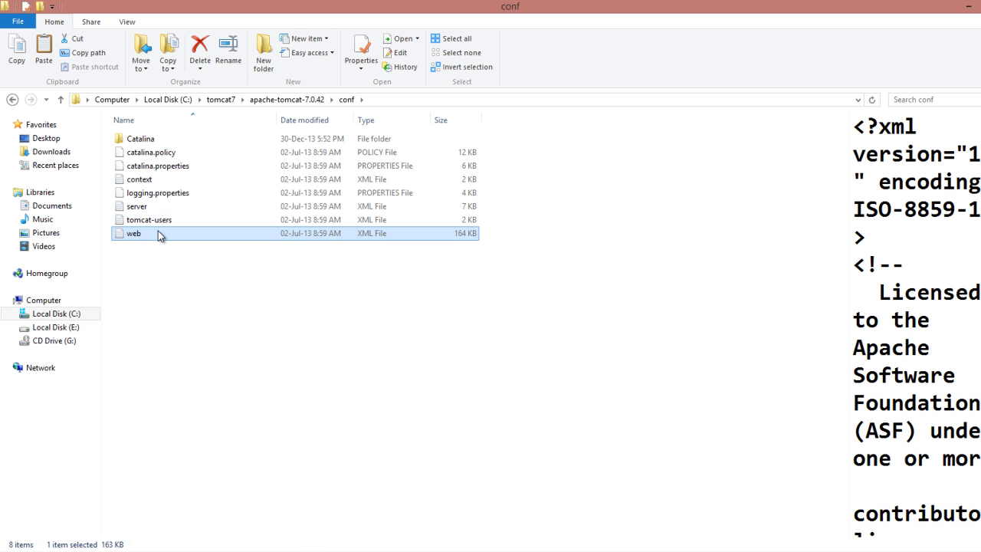
left_click(146, 157)
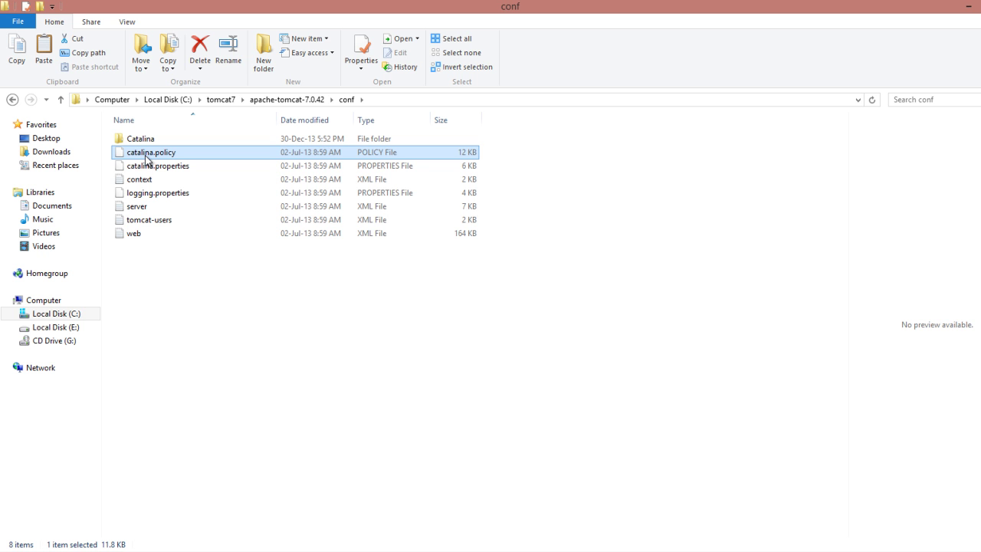
left_click(175, 285)
key("BackSpace")
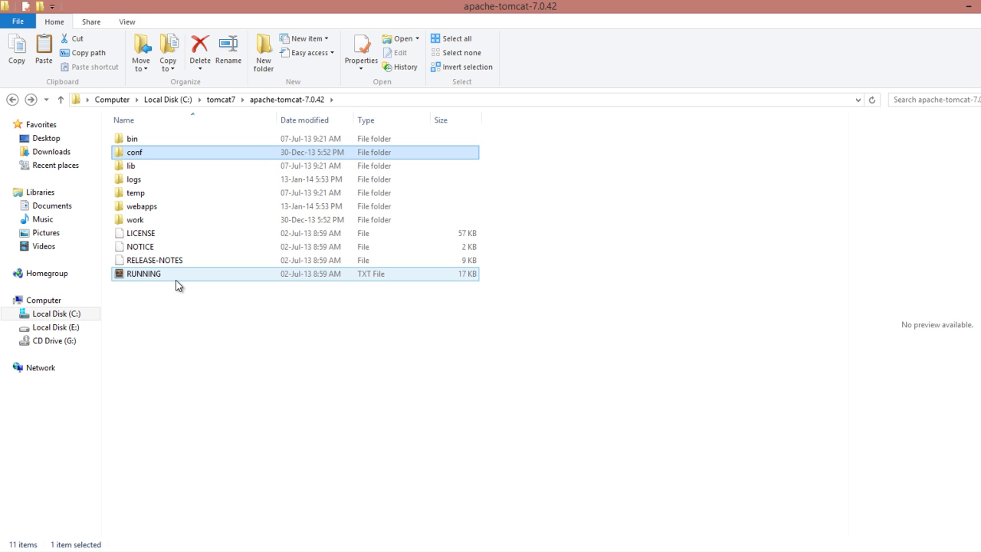
Step: Examine the log files in the logs folder and return to the apache-tomcat-7.0.42 folder
double_click(138, 181)
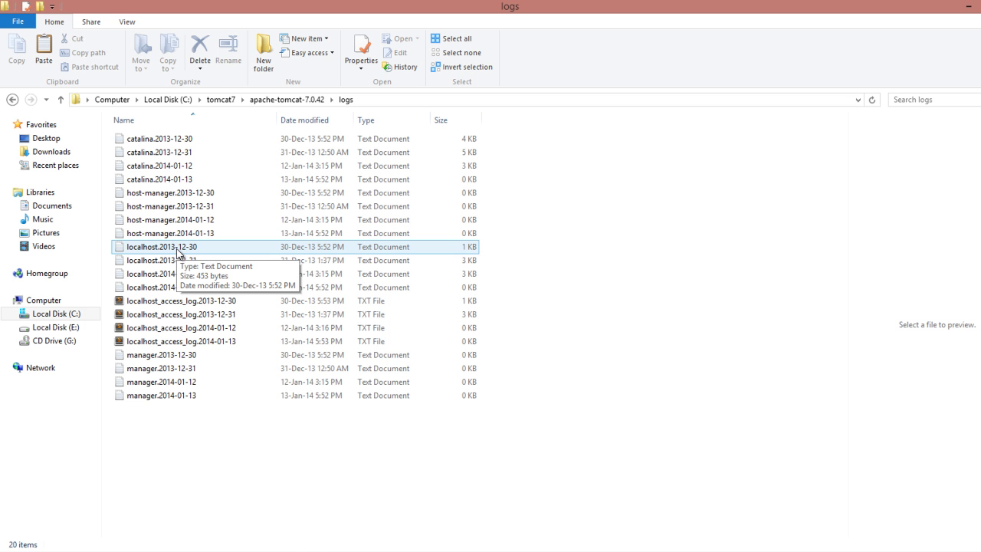
key("BackSpace")
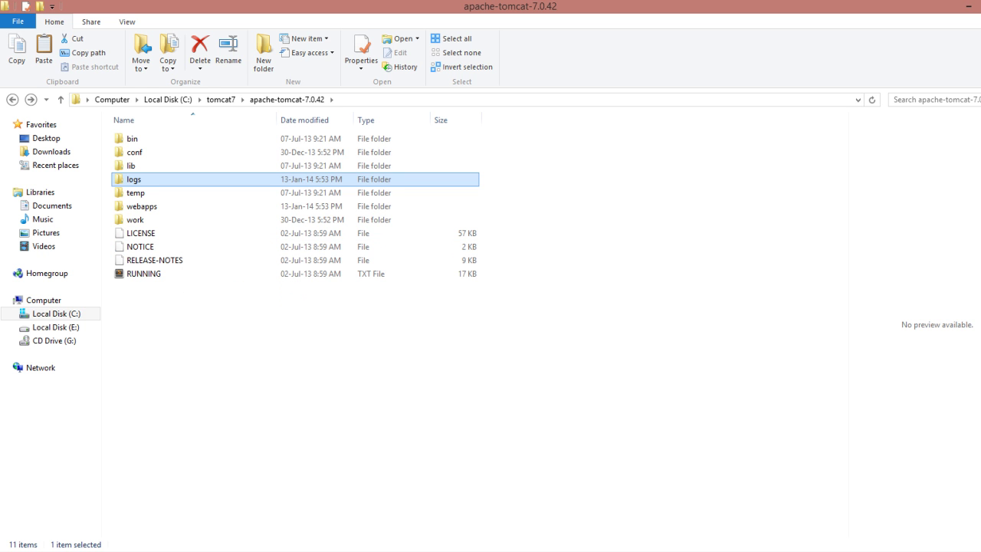
Step: Open the webapps folder and examine its web applications, including the examples and docs folders
left_click(141, 207)
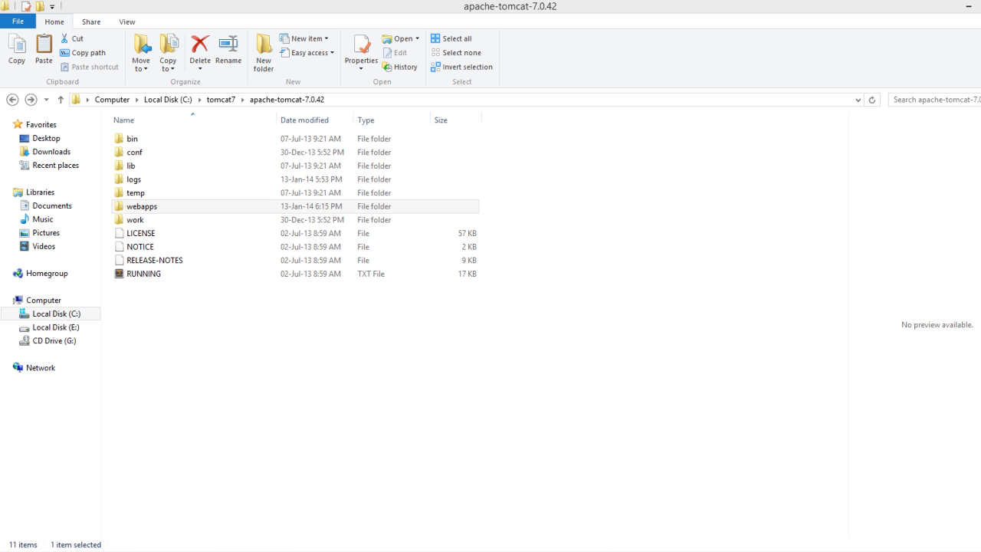
double_click(136, 207)
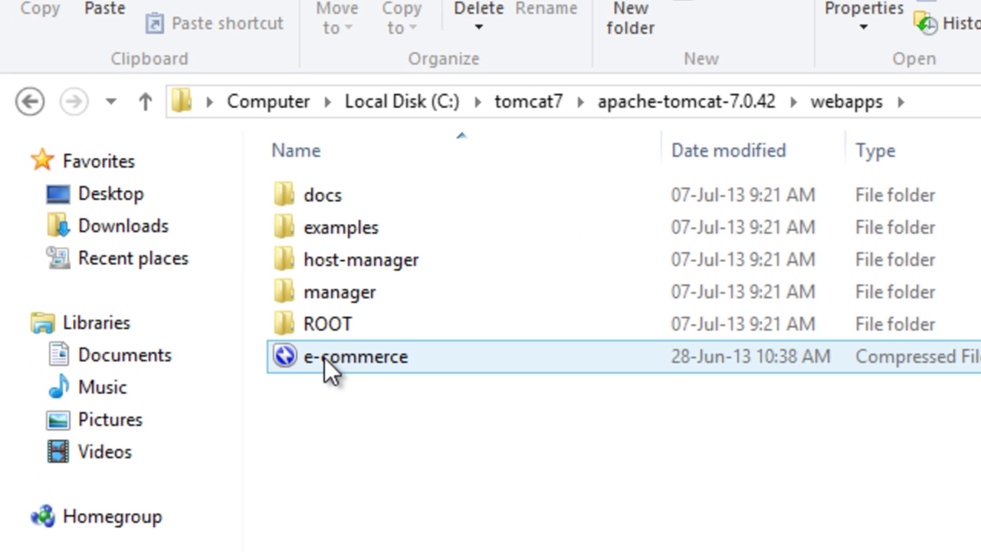
key("e")
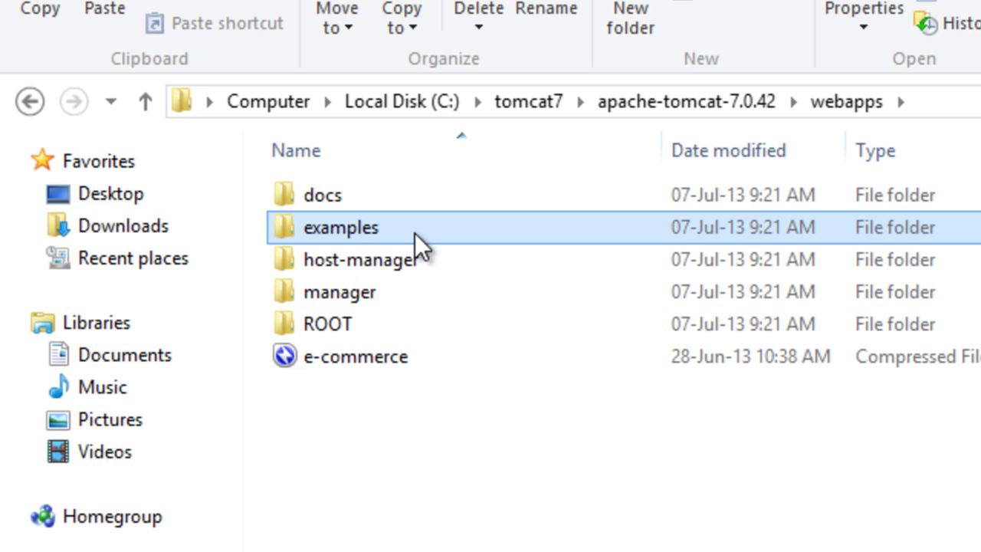
mouse_move(415, 229)
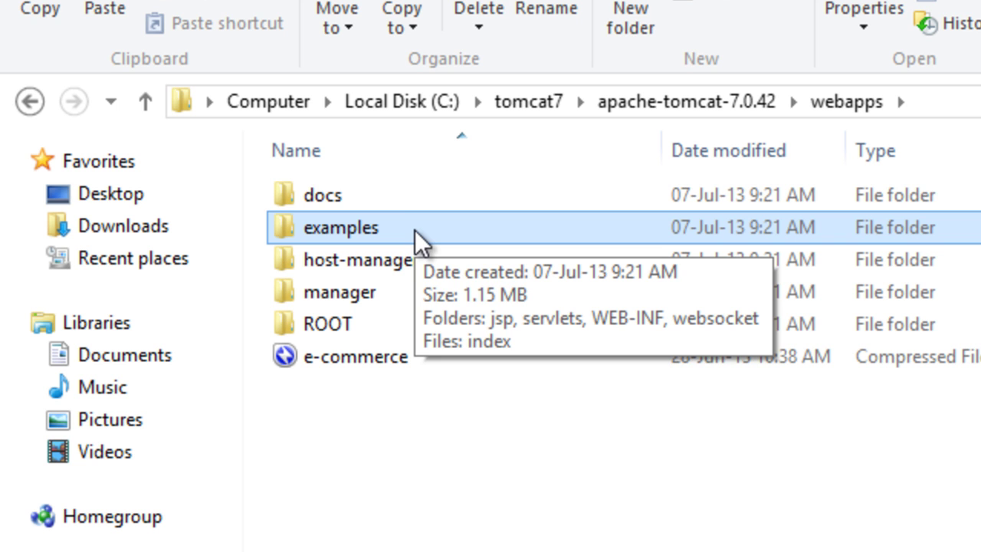
left_click(405, 200)
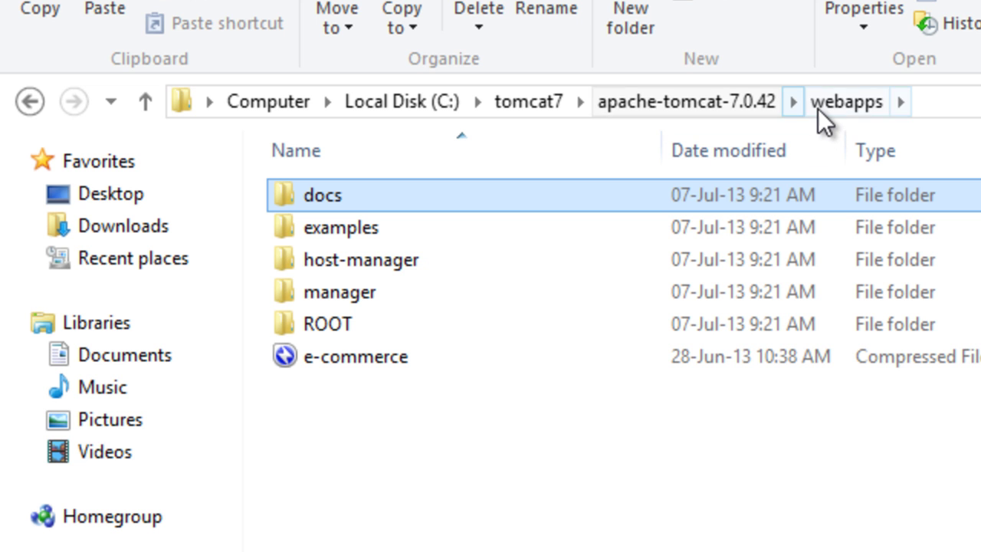
Step: Go back to the conf folder of apache-tomcat-7.0.42 and select the server XML file
left_click(748, 99)
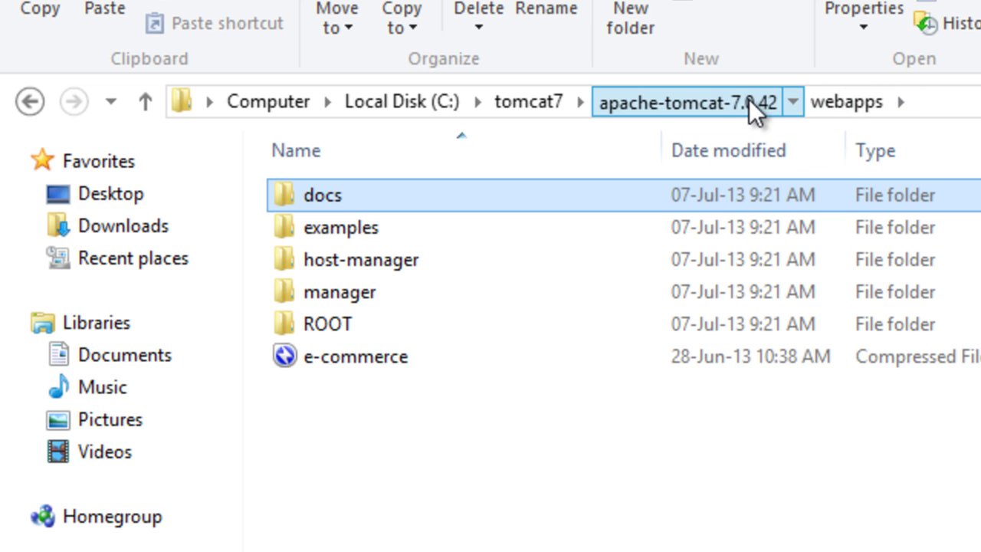
double_click(450, 231)
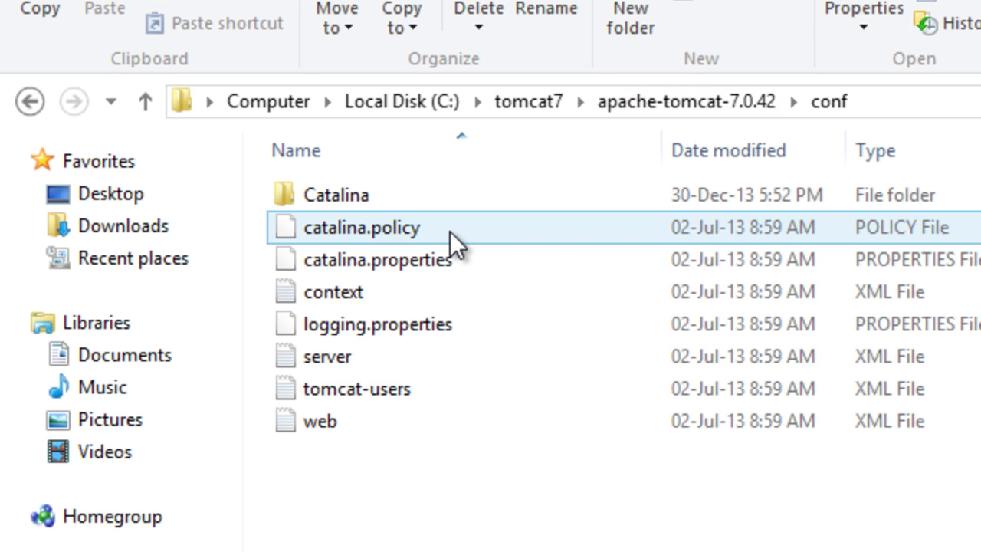
left_click(389, 372)
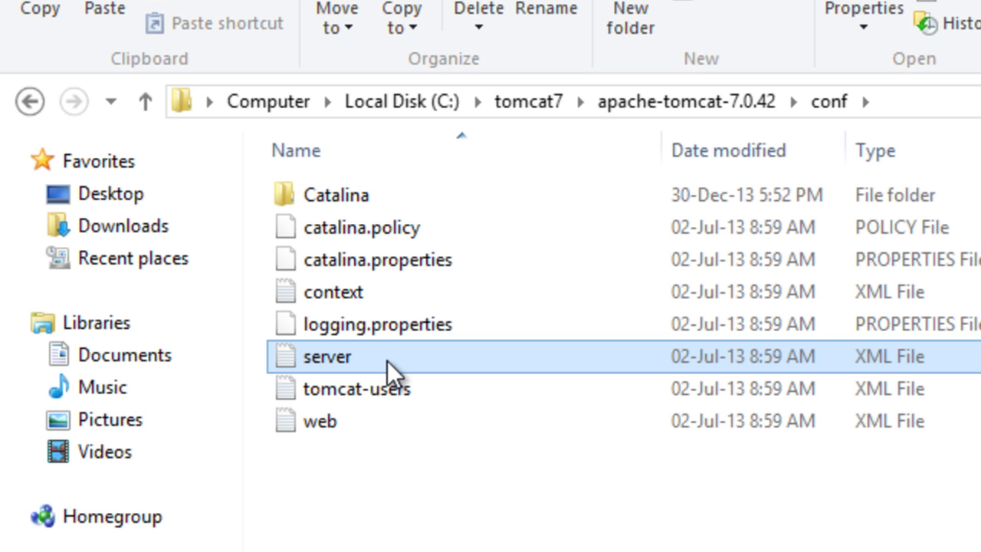
Step: Return to the webapps folder, check the e-commerce archive's file type in its properties, and close them
left_click(651, 107)
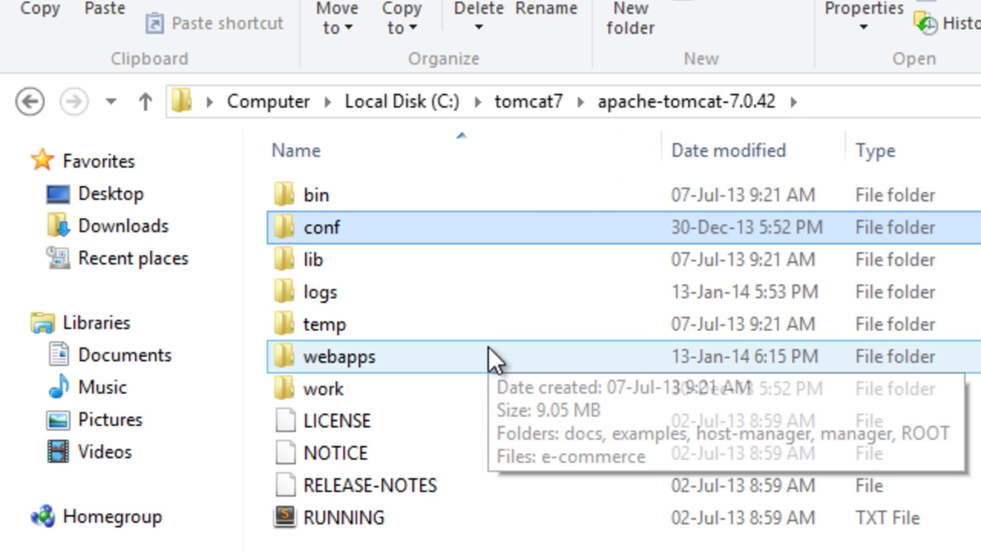
double_click(485, 357)
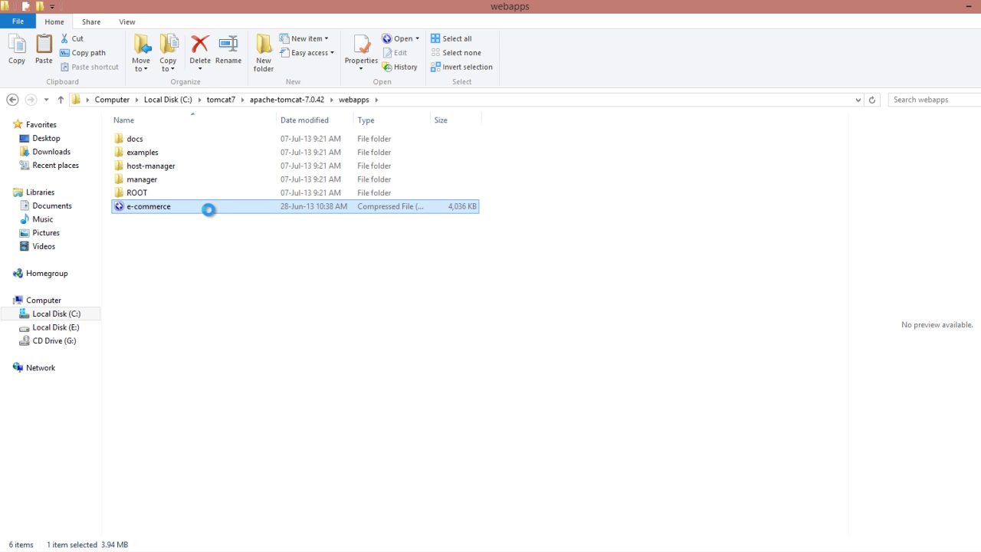
right_click(208, 209)
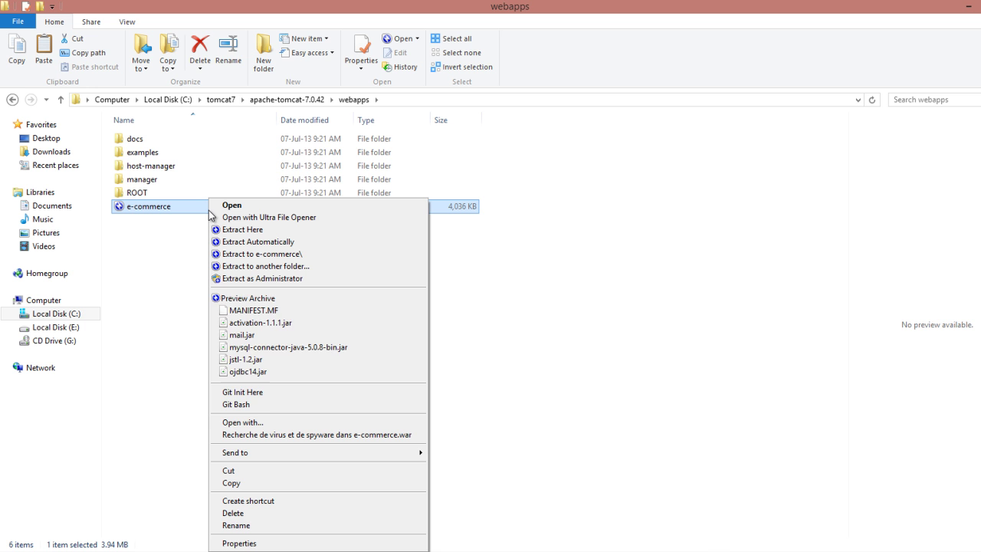
left_click(234, 543)
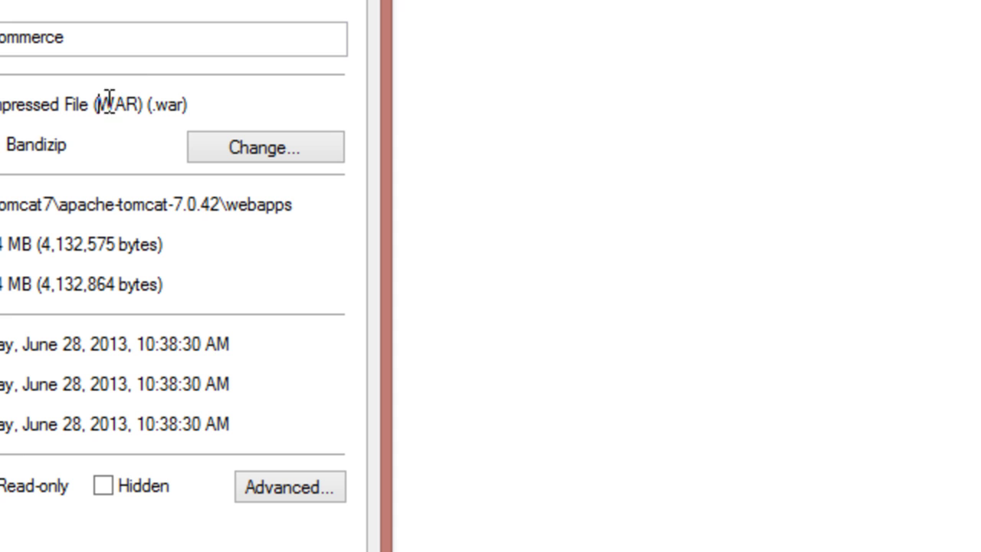
double_click(110, 100)
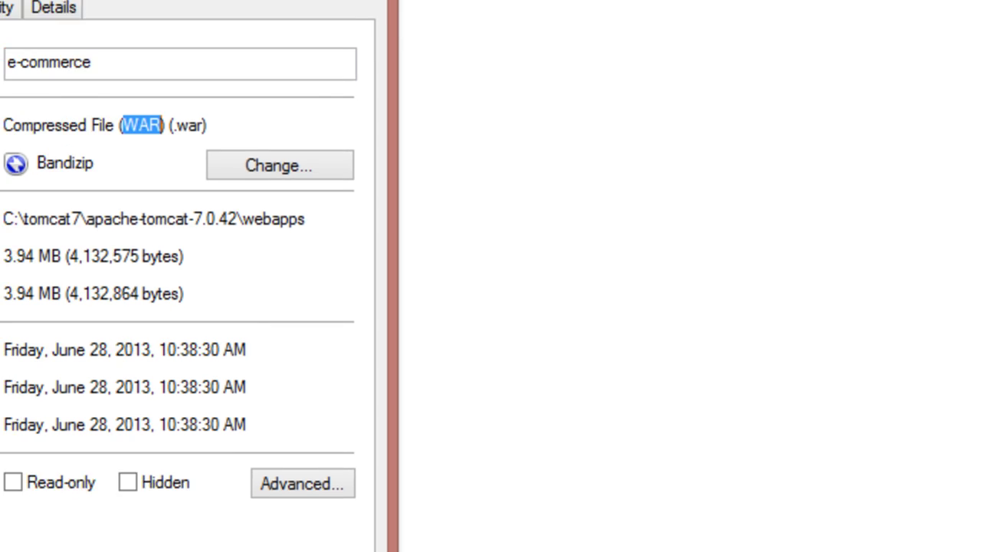
left_click(357, 529)
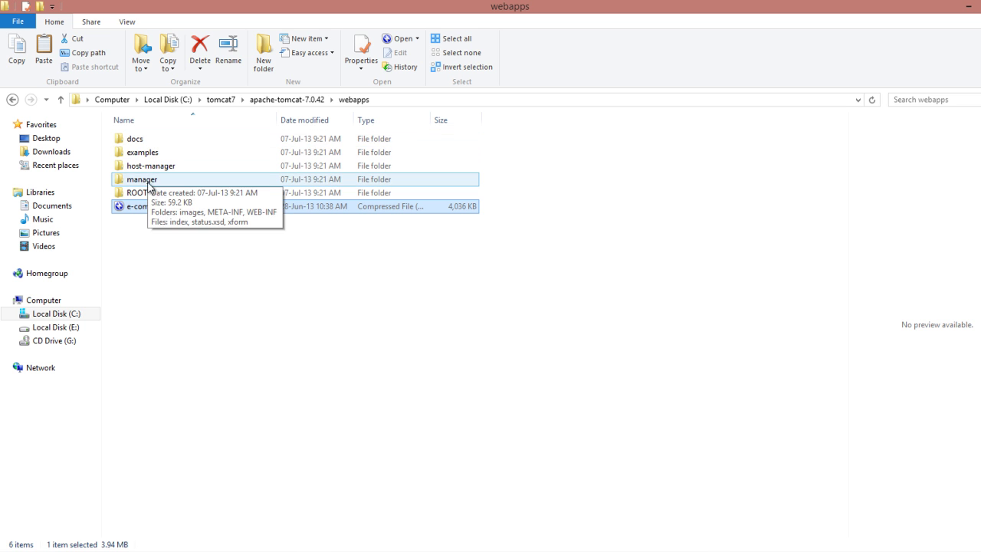
Step: Open the bin folder of apache-tomcat-7.0.42 and run the startup Windows batch file
left_click(270, 102)
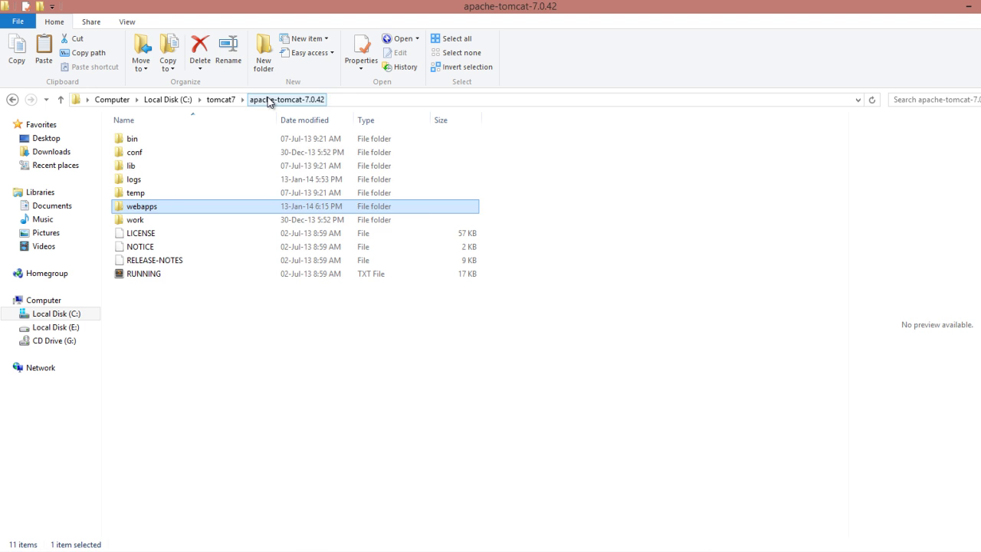
left_click(150, 140)
double_click(150, 140)
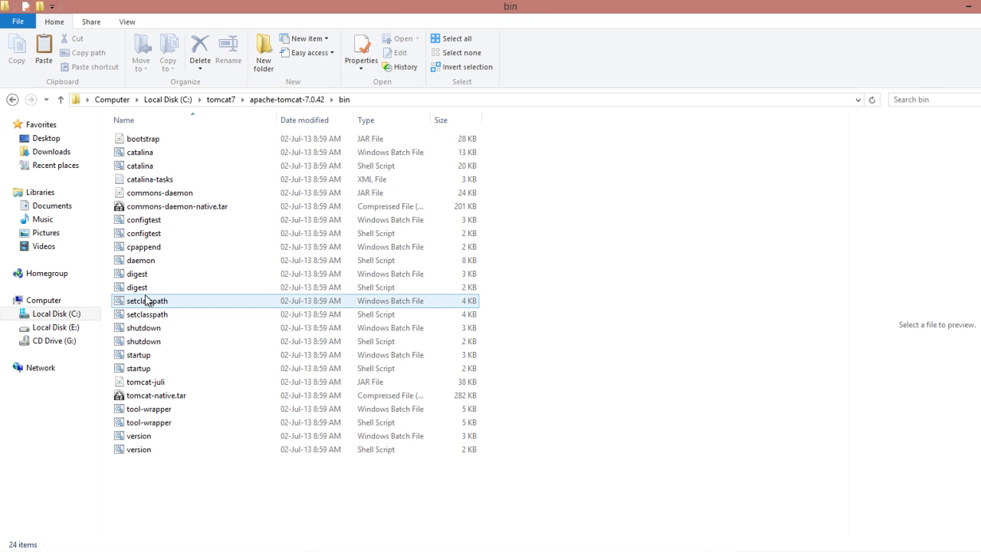
left_click(156, 303)
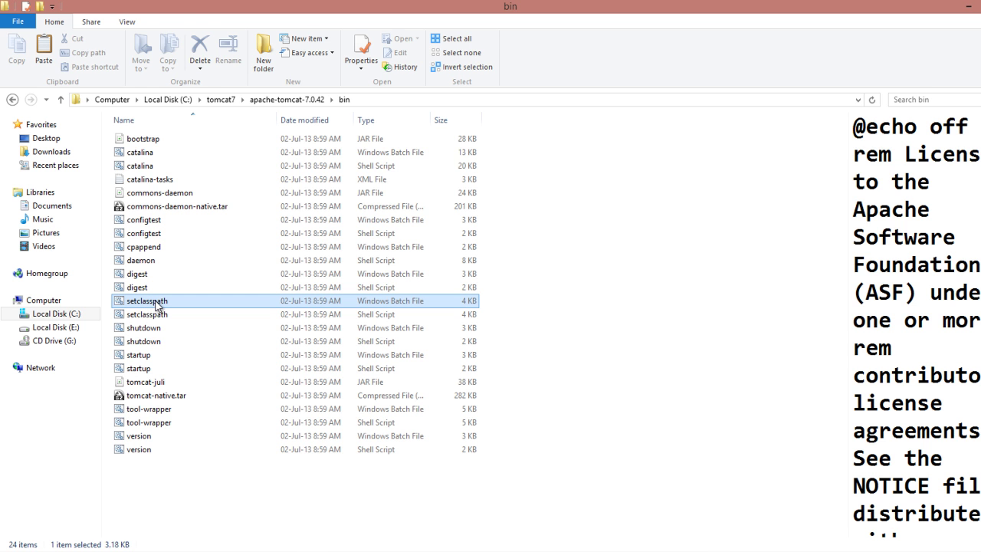
left_click(158, 314)
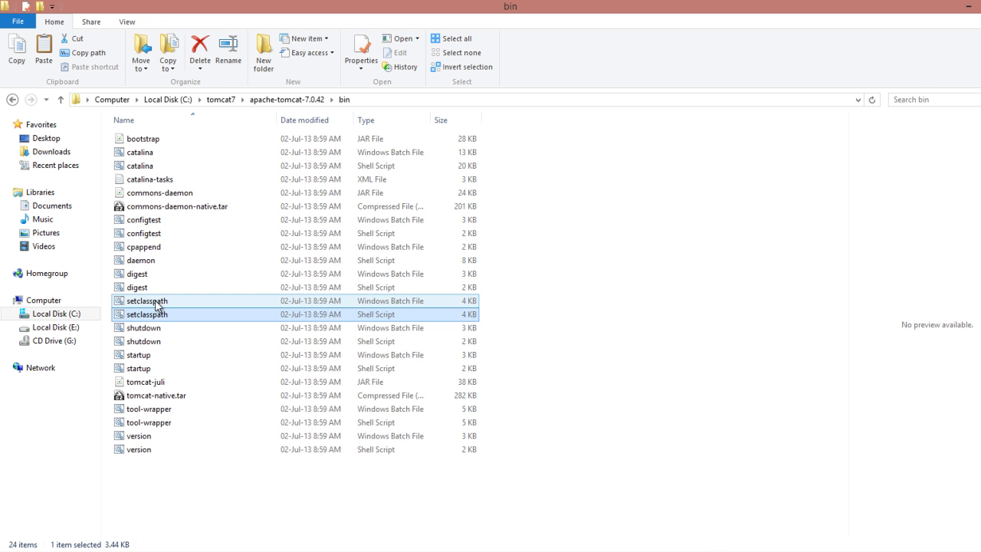
left_click(161, 329)
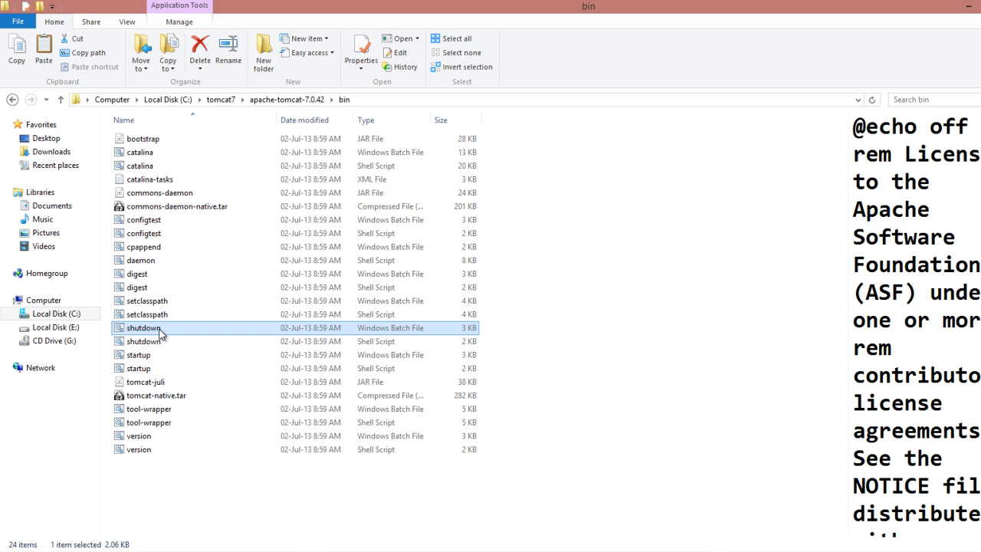
double_click(143, 328)
left_click(159, 353)
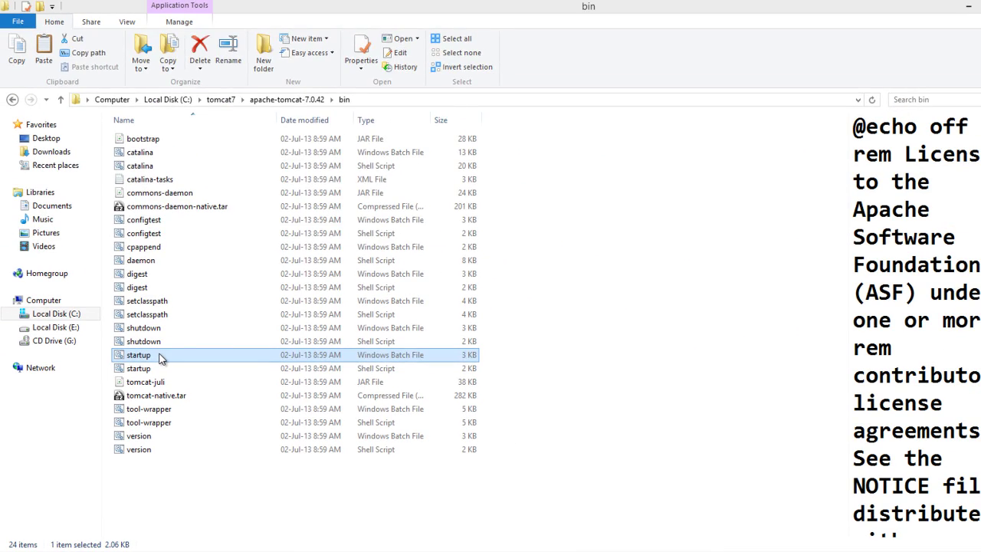
double_click(161, 357)
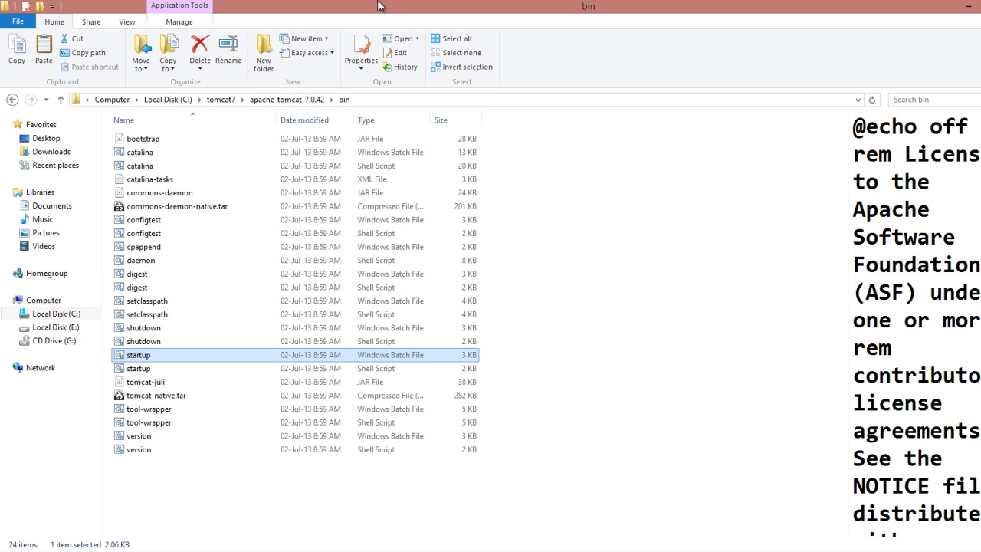
Step: Examine the contents of the e-commerce folder inside webapps and return to the apache-tomcat-7.0.42 folder
left_click(309, 100)
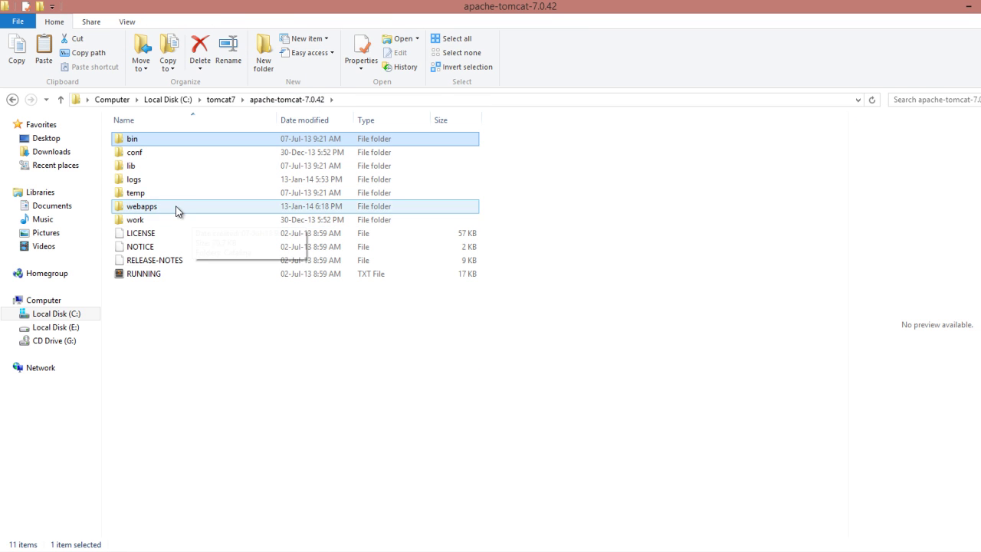
double_click(178, 207)
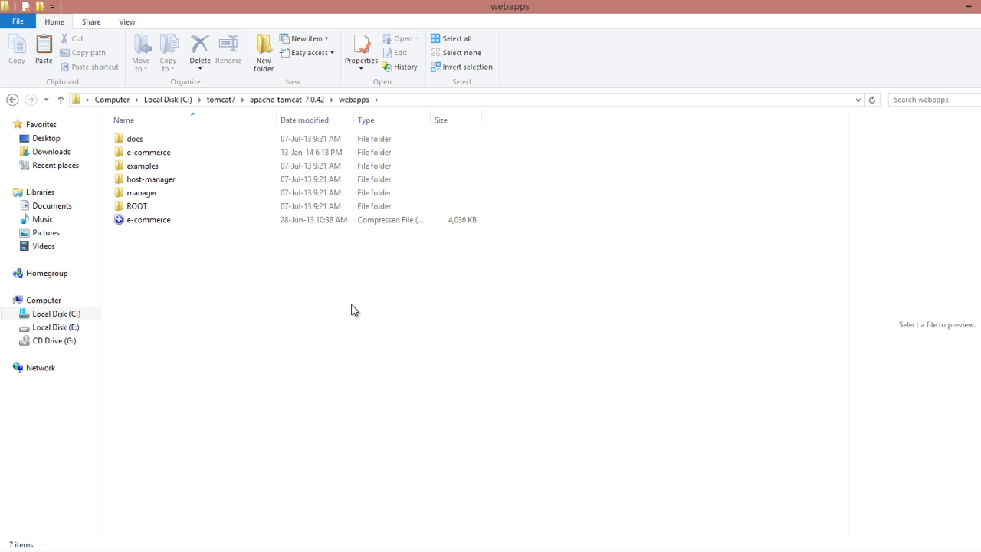
left_click(152, 156)
double_click(152, 156)
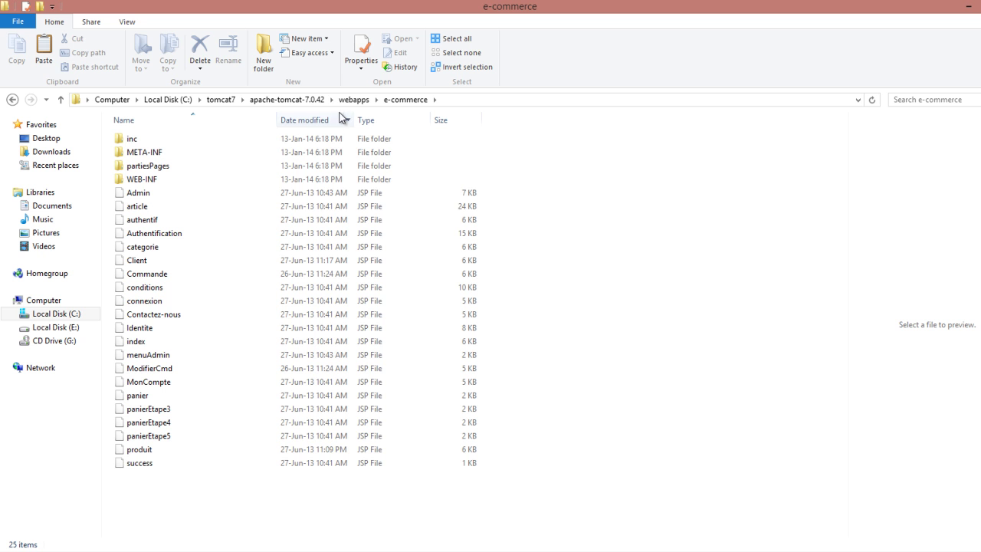
left_click(310, 101)
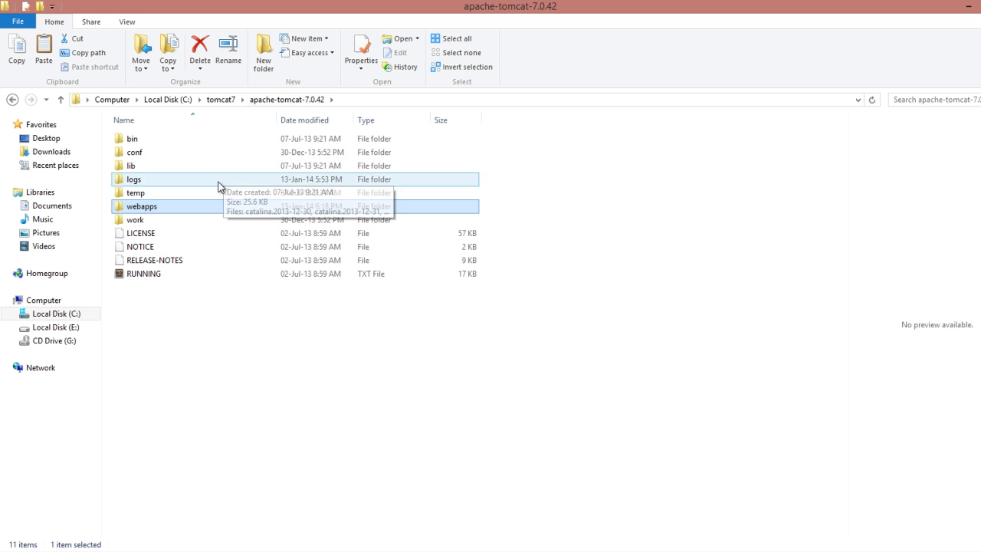
Step: Open the work folder and consult the Tomcat component diagram in Firefox before returning to File Explorer
left_click(212, 220)
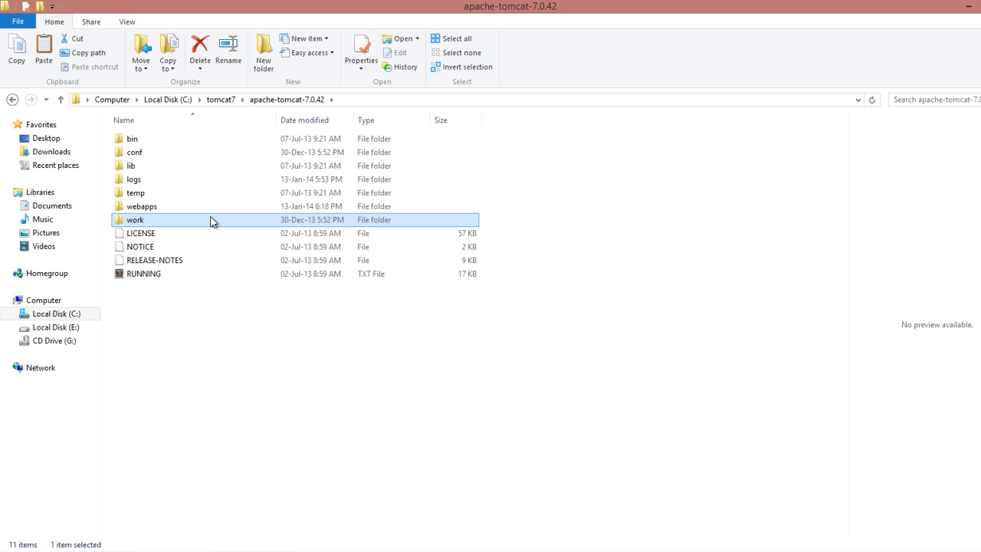
double_click(211, 221)
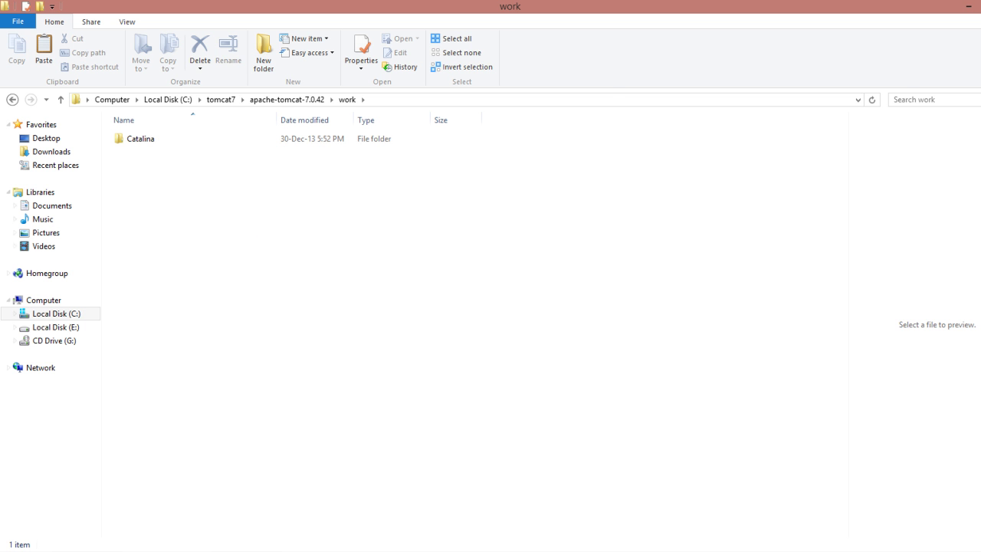
key("alt+Tab")
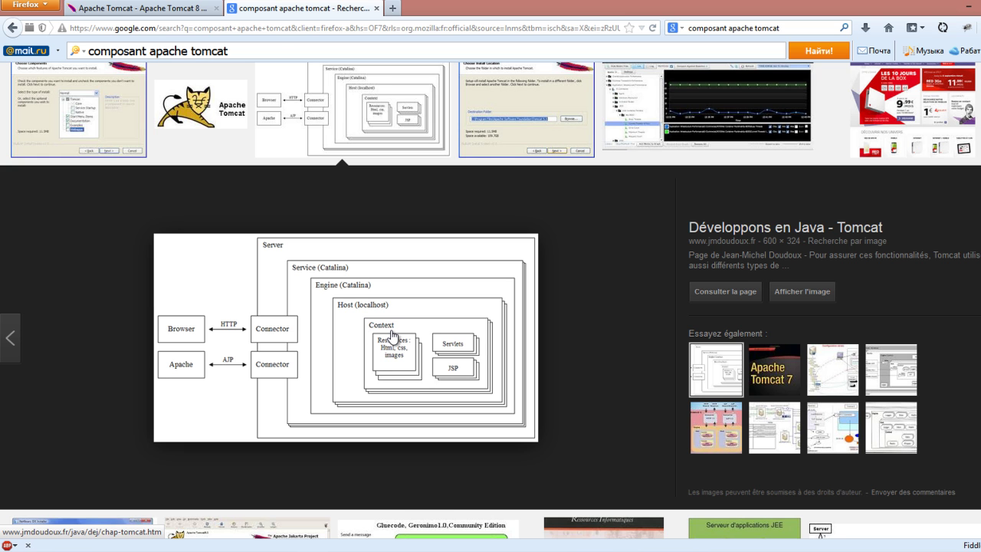
key("alt+Tab")
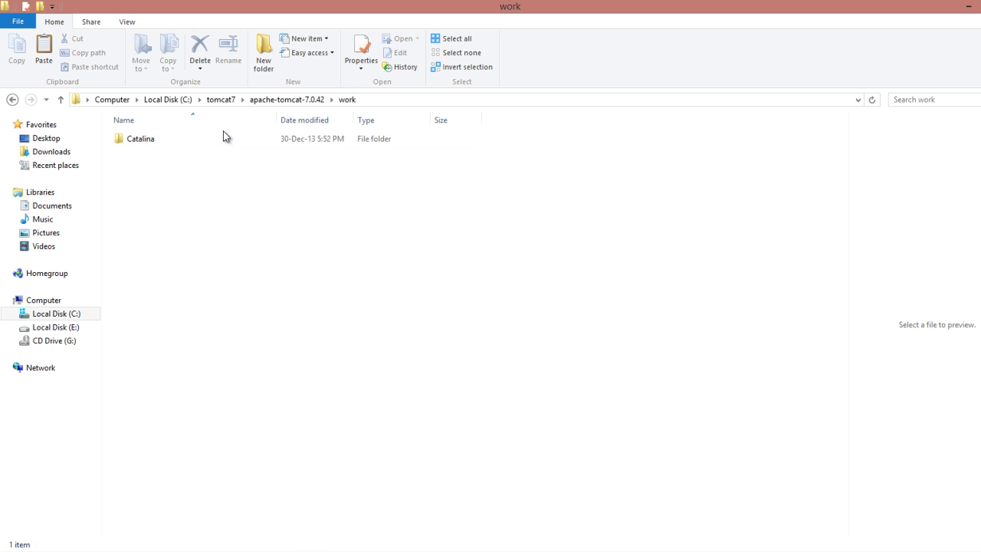
Step: Go through the Catalina and localhost folders inside work and open the e-commerce folder
double_click(195, 138)
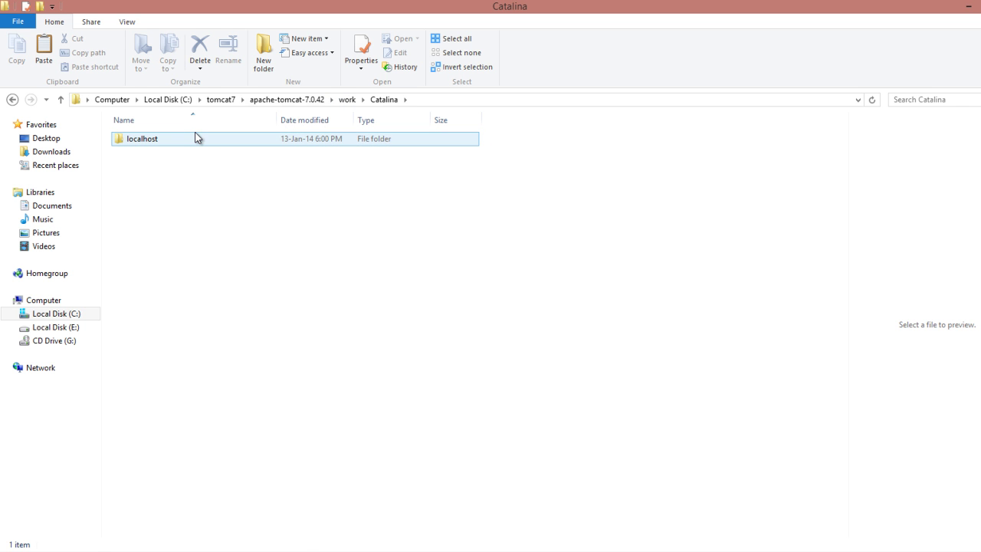
left_click(384, 127)
double_click(177, 140)
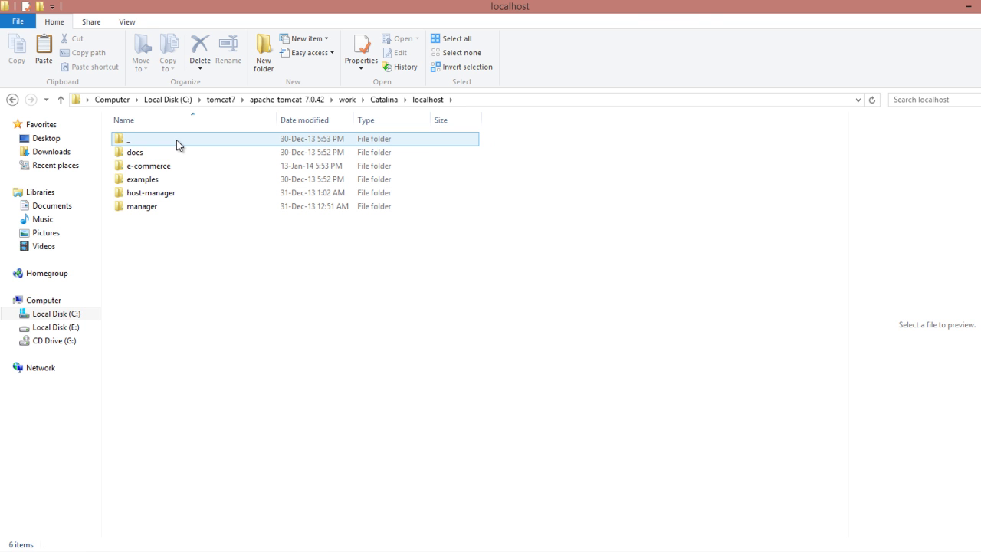
left_click(176, 167)
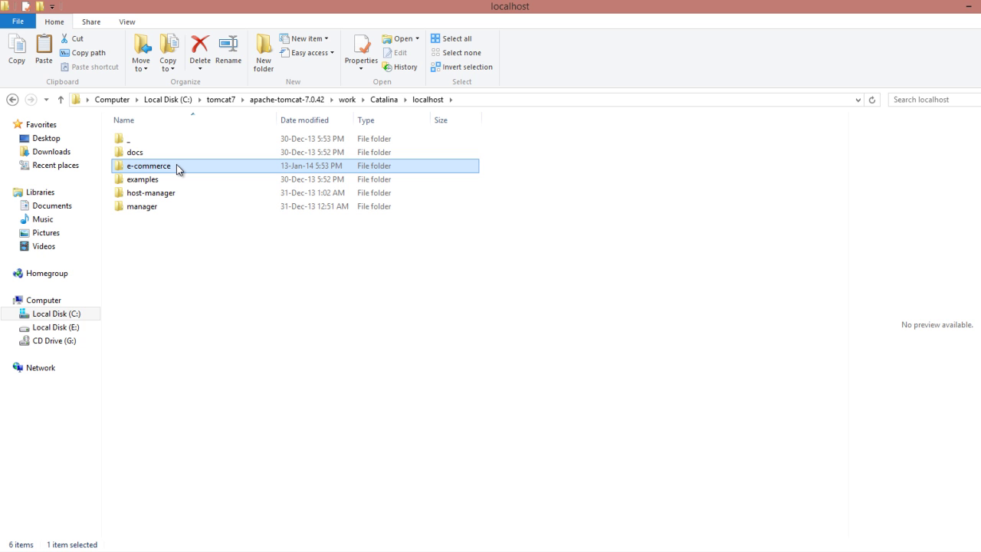
double_click(178, 169)
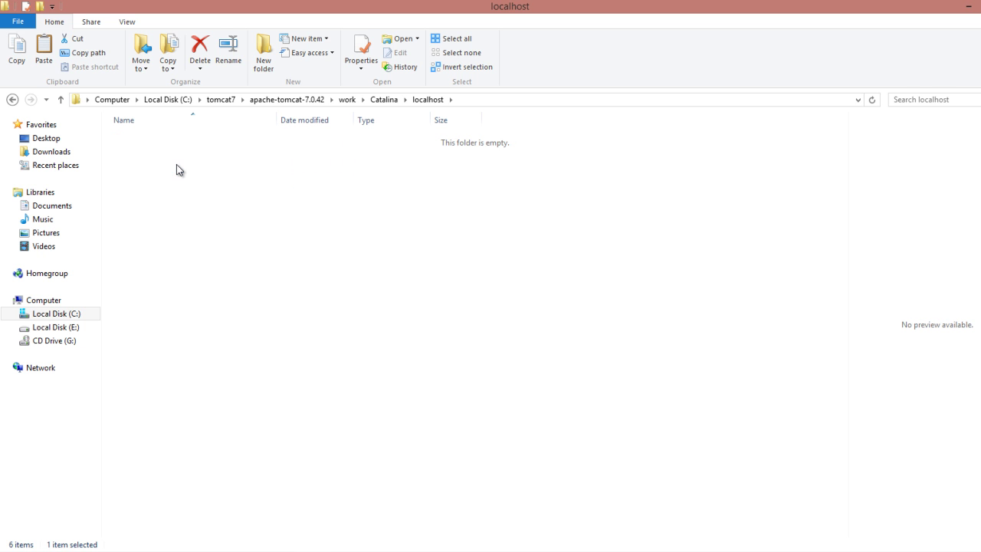